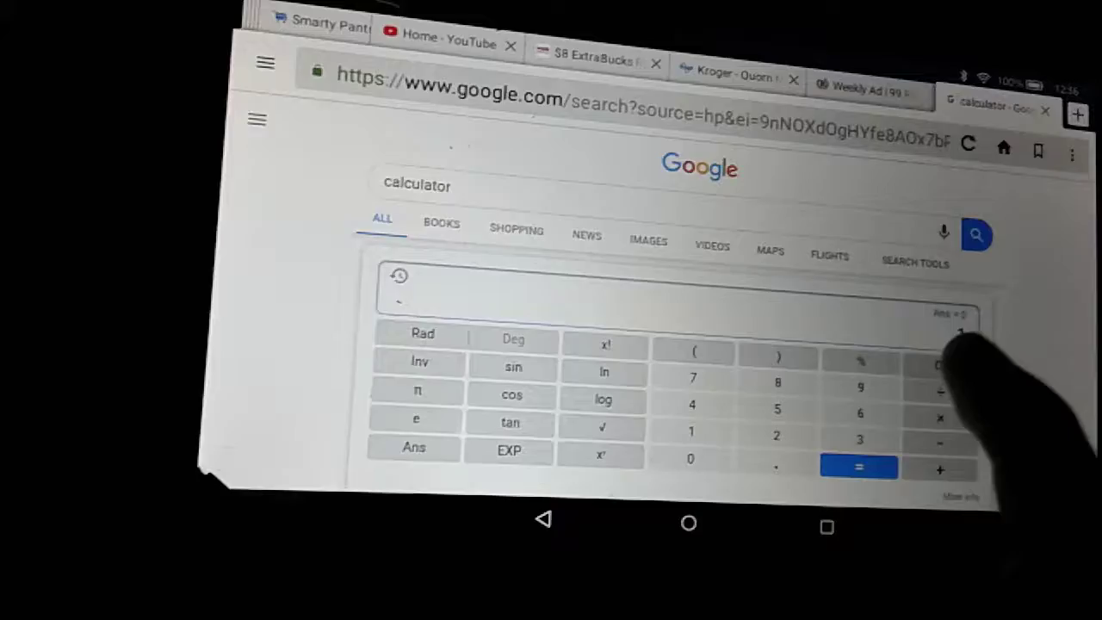
# Step: Clear the previous 1.98 result and enter the first price, 2.99
pyautogui.click(938, 364)
pyautogui.click(775, 435)
pyautogui.click(774, 466)
pyautogui.click(859, 387)
pyautogui.click(859, 387)
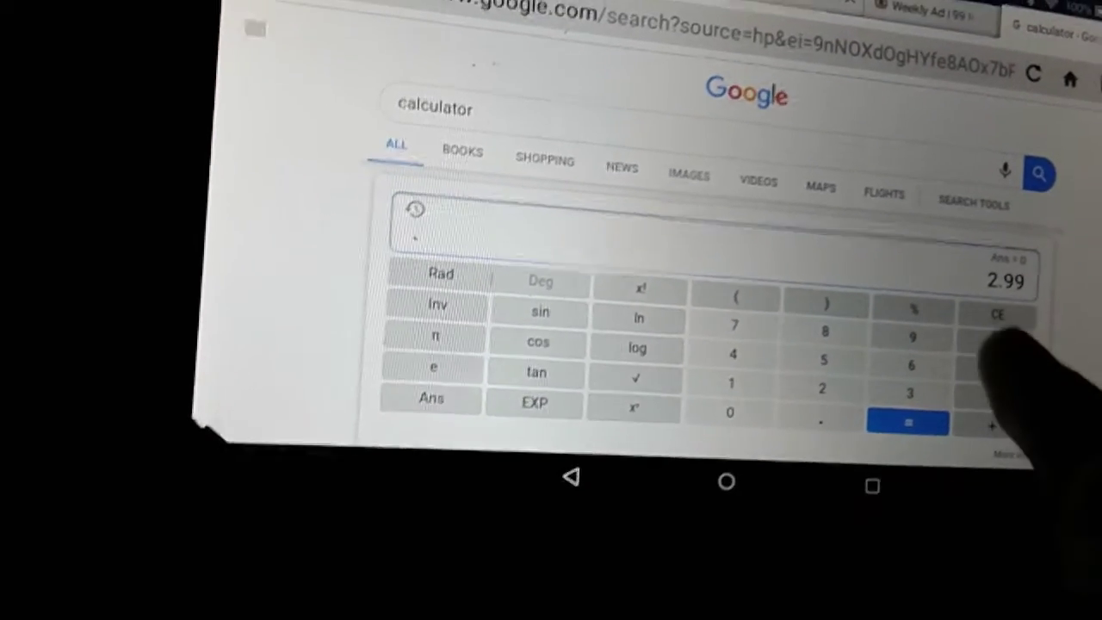
# Step: Multiply 2.99 by a quantity of 3 and add the next price, 1.98
pyautogui.click(1003, 363)
pyautogui.click(917, 386)
pyautogui.click(1033, 422)
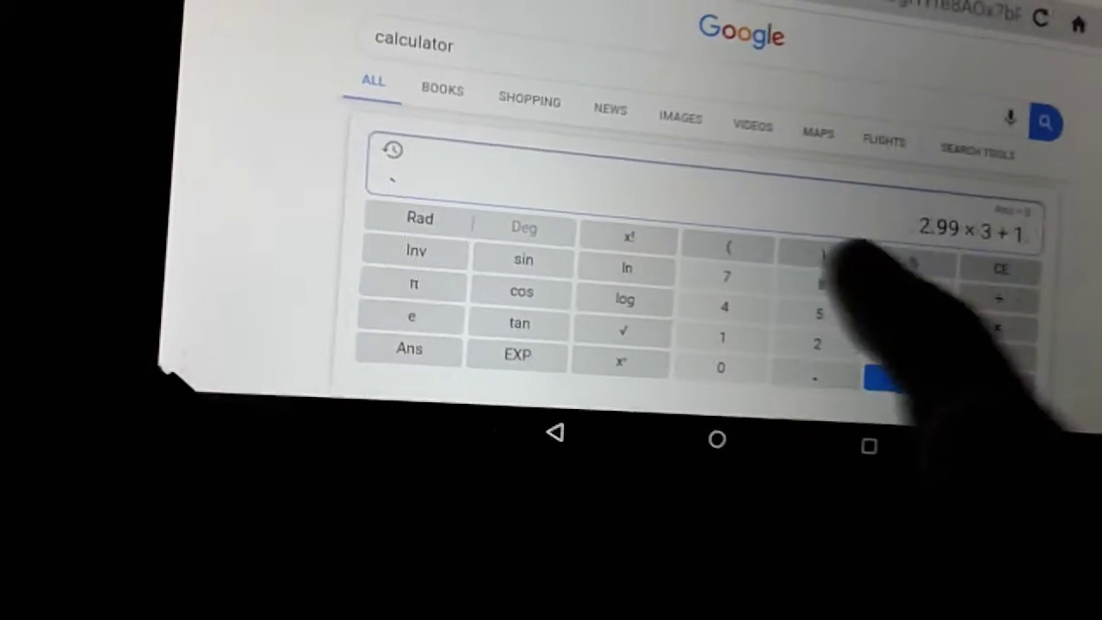
pyautogui.click(814, 376)
pyautogui.click(912, 293)
pyautogui.click(822, 284)
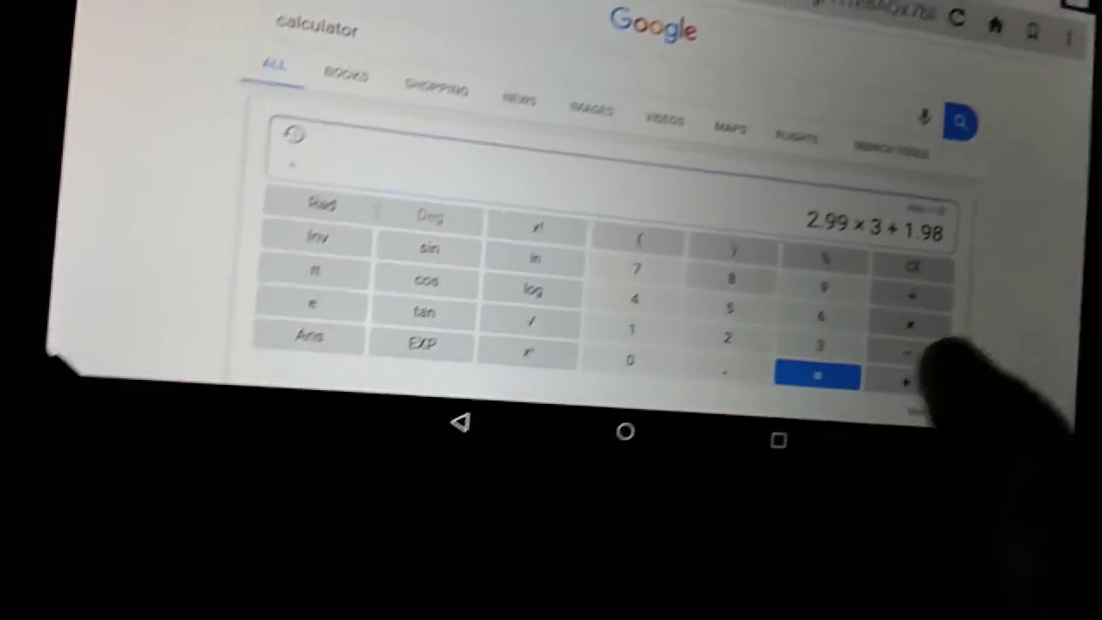
pyautogui.click(885, 363)
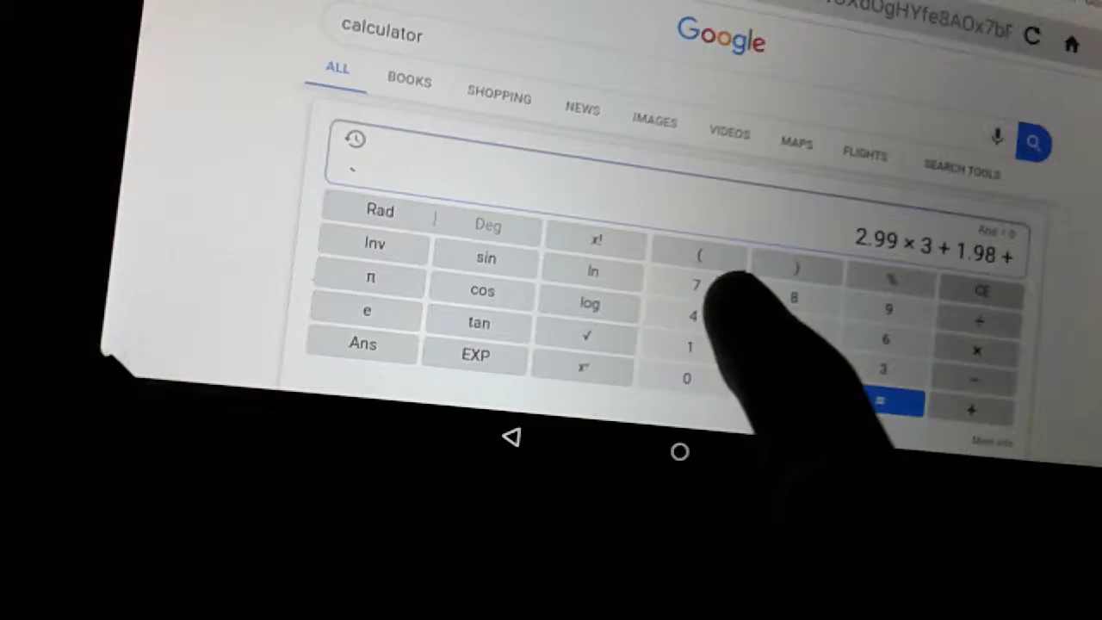
pyautogui.write('.')
# Step: Erase the mistaken 4.49 entry and add the first 2.69 item to the sum
pyautogui.click(986, 308)
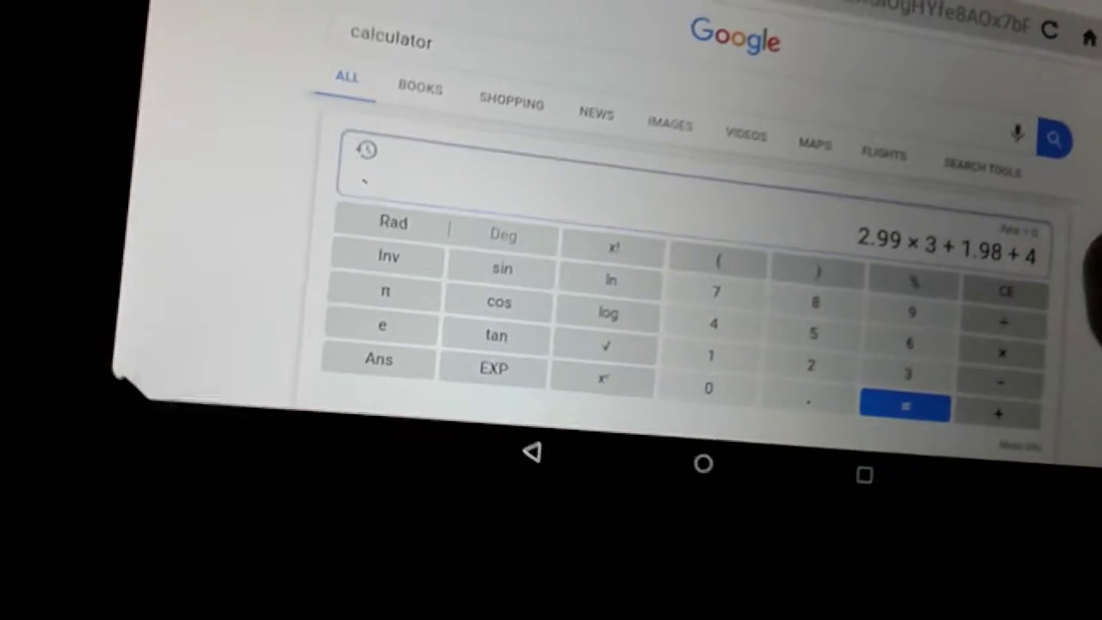
pyautogui.click(1037, 290)
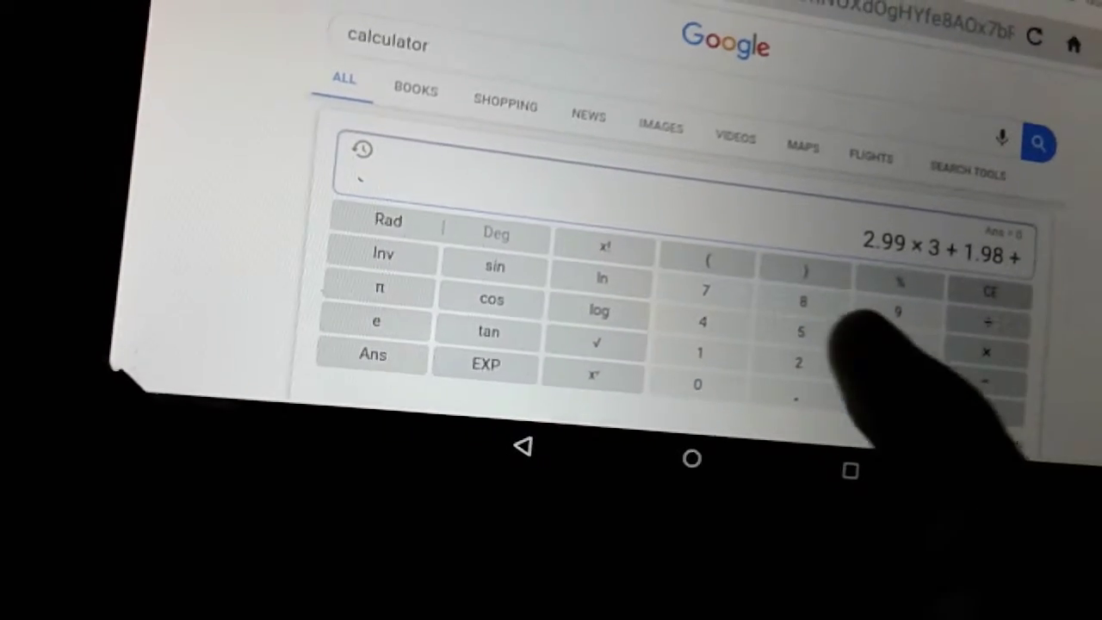
pyautogui.click(798, 363)
pyautogui.click(795, 397)
pyautogui.click(896, 341)
pyautogui.click(898, 311)
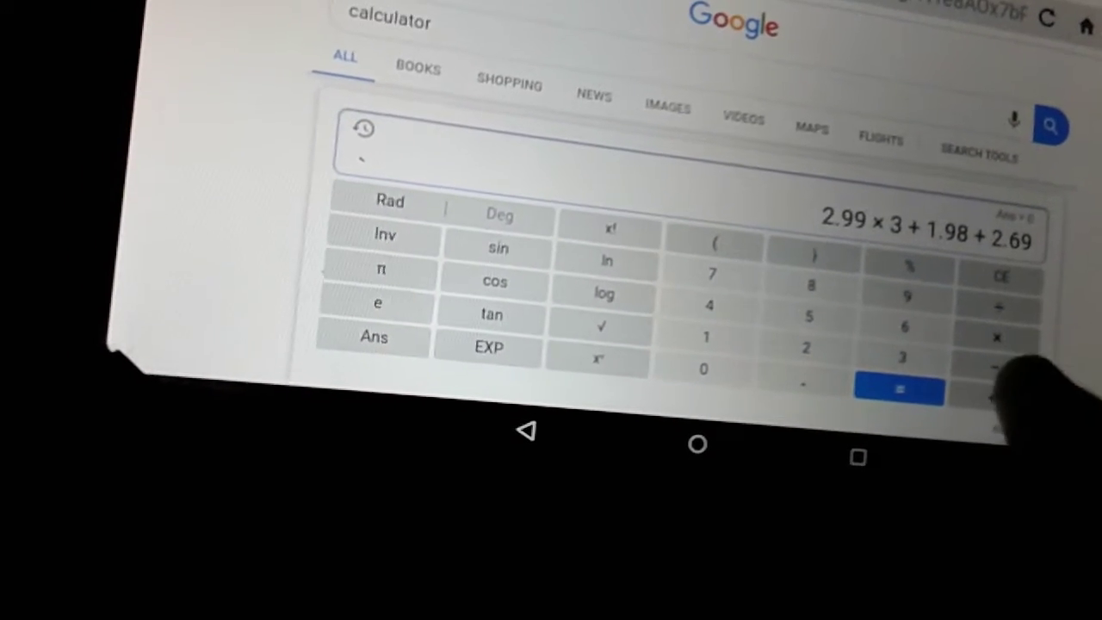
pyautogui.click(977, 405)
# Step: Add a second 2.69 item, leaving the expression open for more
pyautogui.click(792, 354)
pyautogui.click(788, 392)
pyautogui.click(890, 334)
pyautogui.click(893, 303)
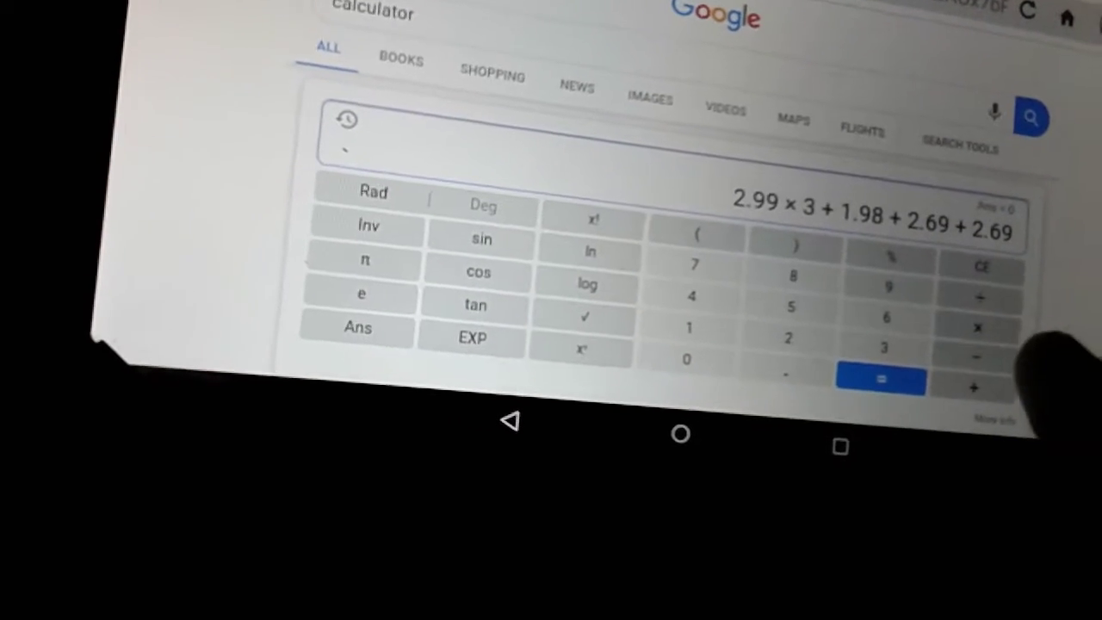
pyautogui.click(980, 393)
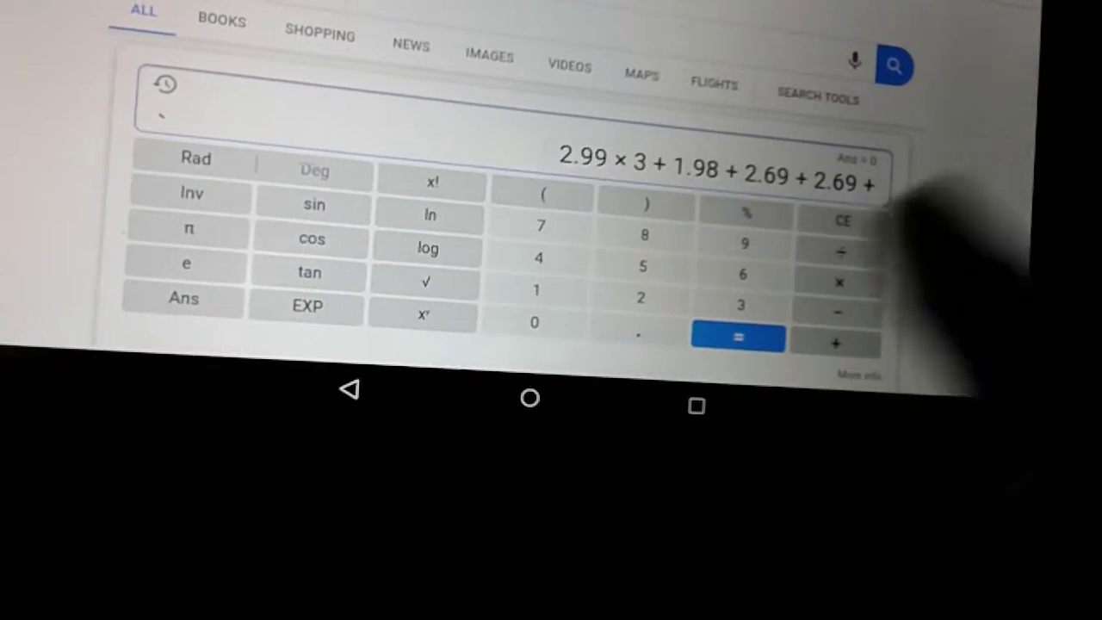